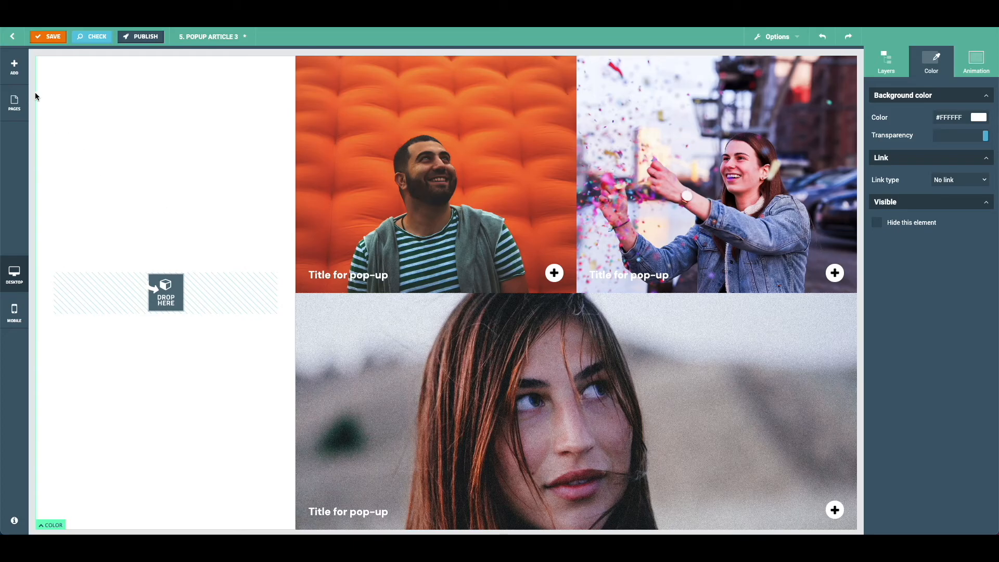
- Add a text button block into the empty drop zone of the left column
left_click(14, 67)
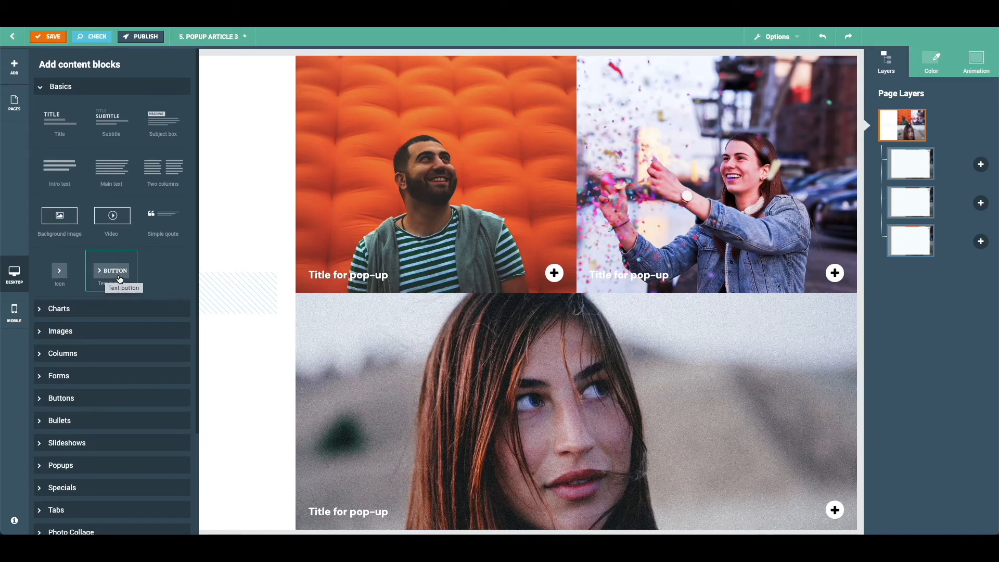
scroll(155, 281, "down", 1)
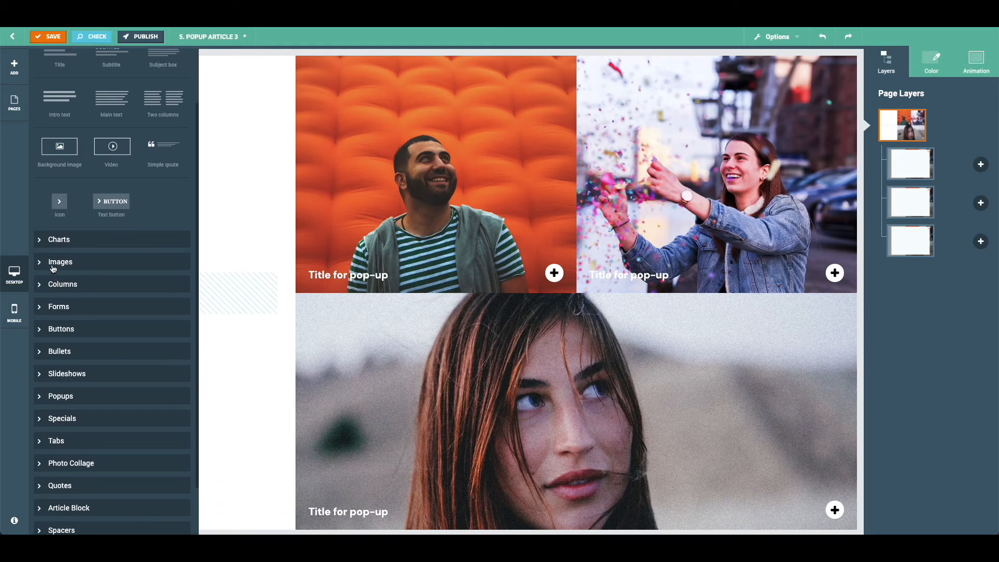
left_click(64, 328)
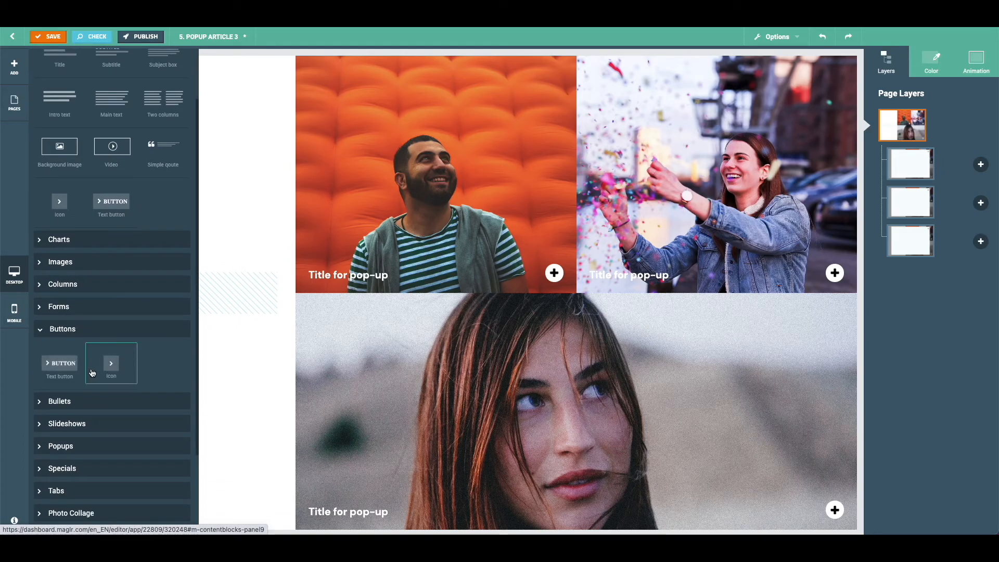
scroll(140, 341, "up", 1)
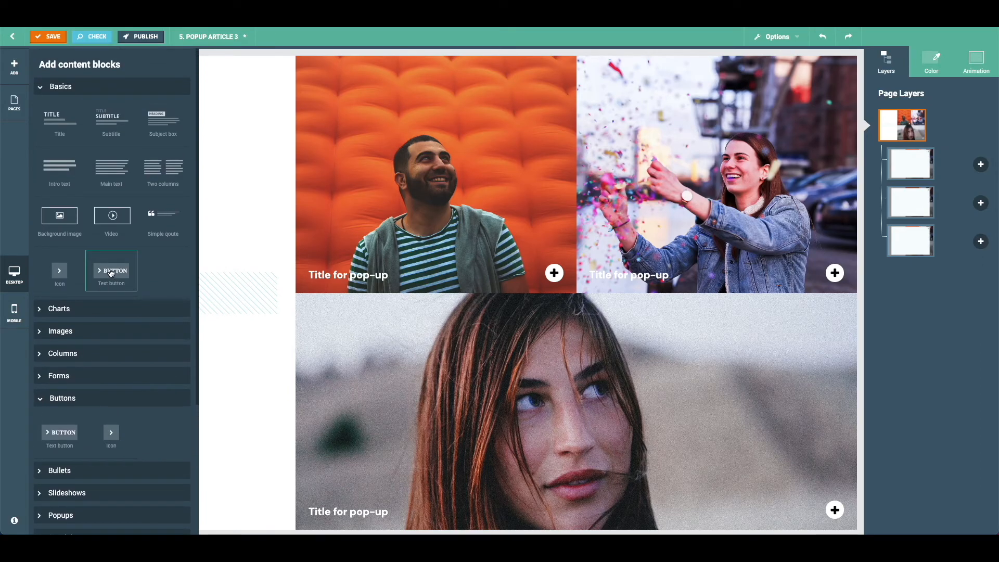
left_click_drag(110, 272, 134, 289)
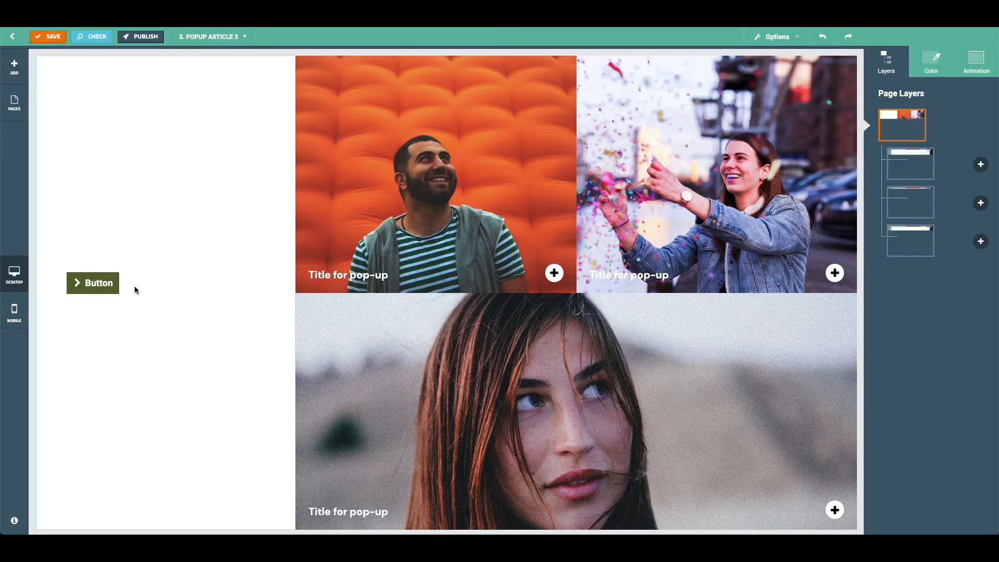
- Change the button's label to Continue reading
left_click(96, 291)
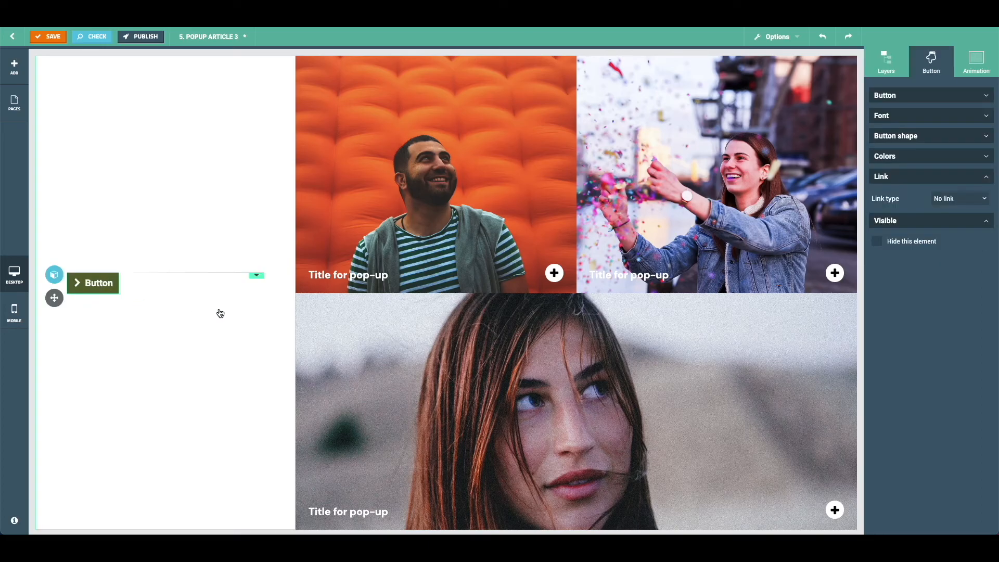
double_click(95, 286)
type("Continue reading")
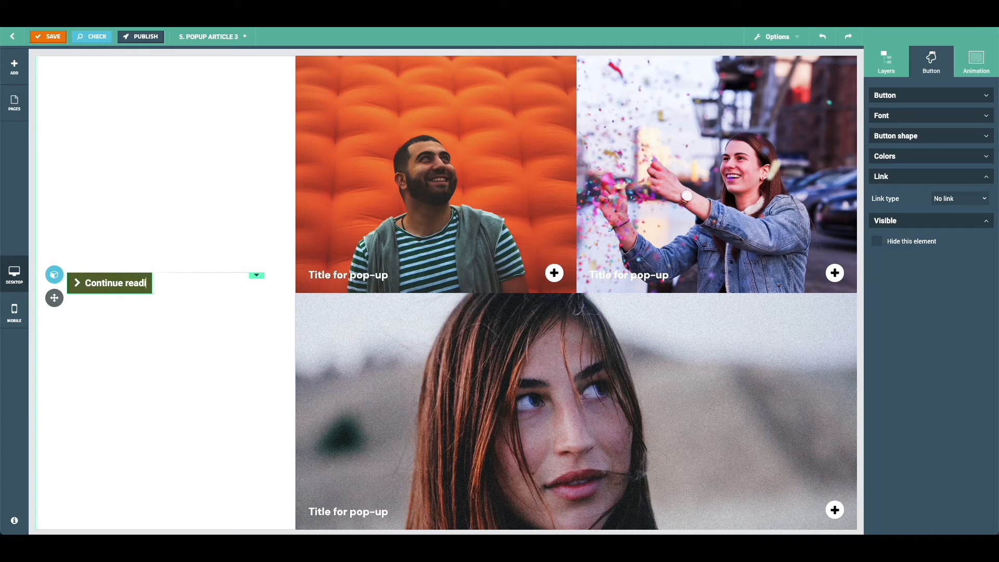
left_click(144, 326)
left_click(89, 291)
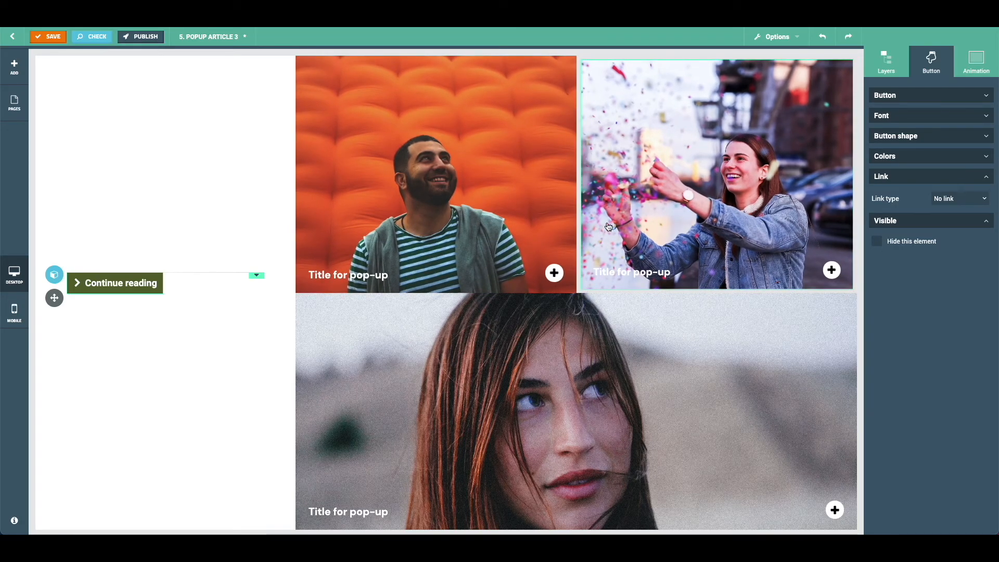
- Set the button's border style to Round
left_click(937, 97)
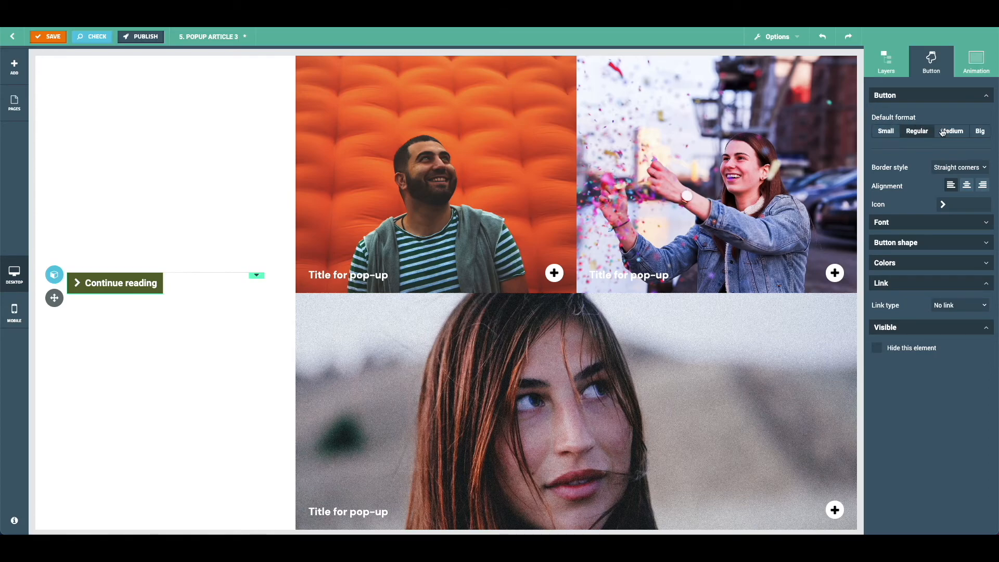
left_click(938, 169)
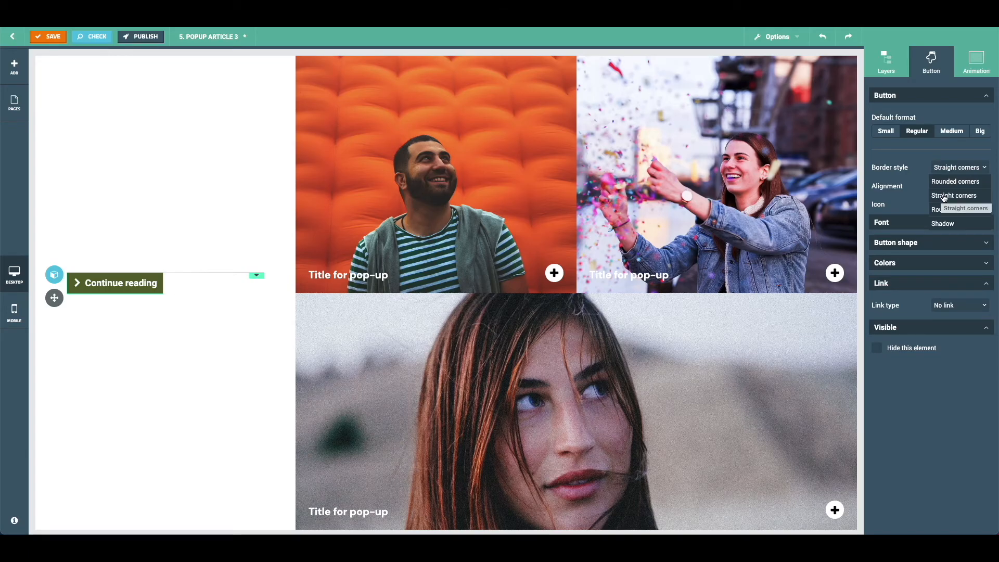
left_click(952, 181)
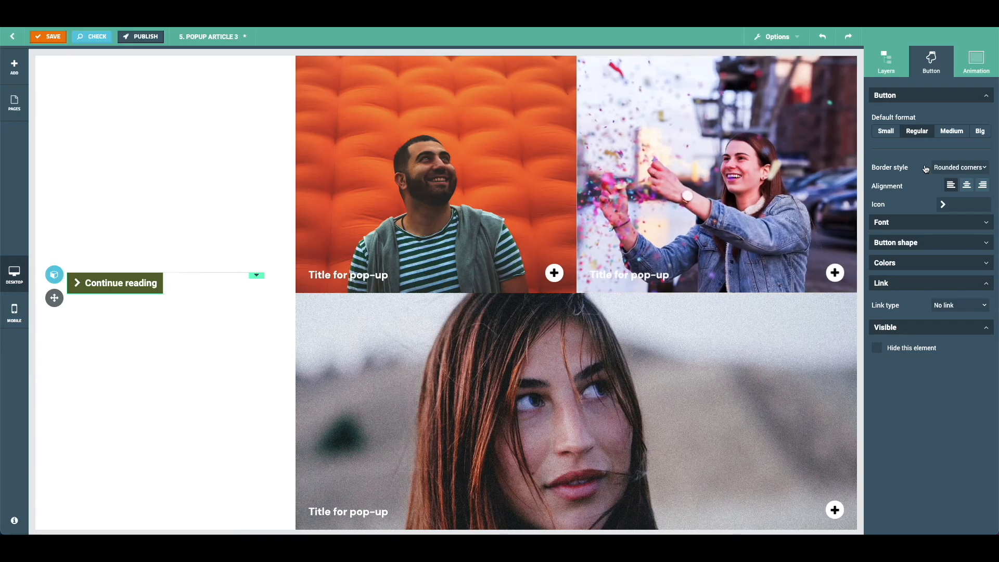
left_click(952, 167)
left_click(946, 213)
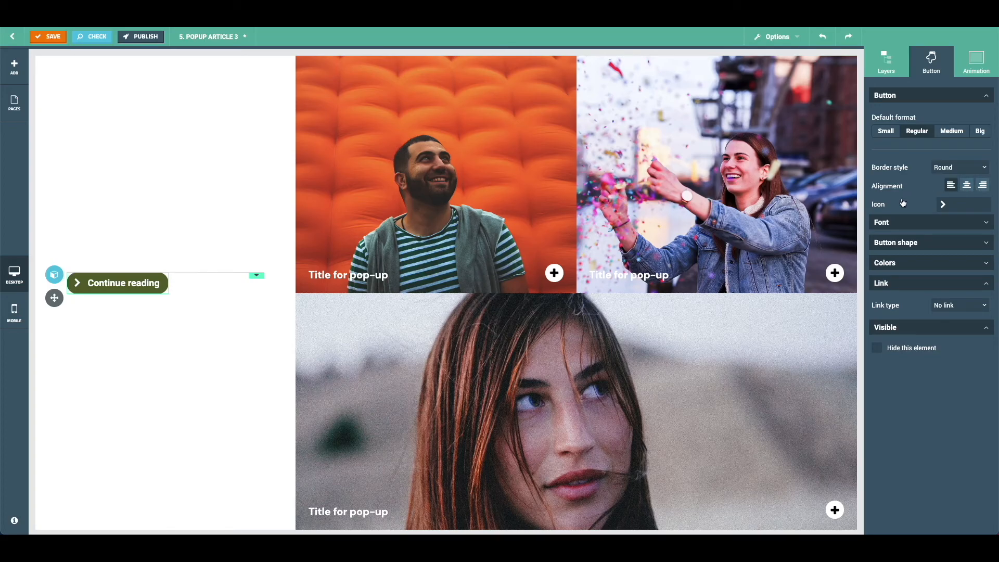
- Browse the icon choices available for the button
left_click(957, 207)
scroll(828, 278, "down", 10)
scroll(777, 311, "down", 10)
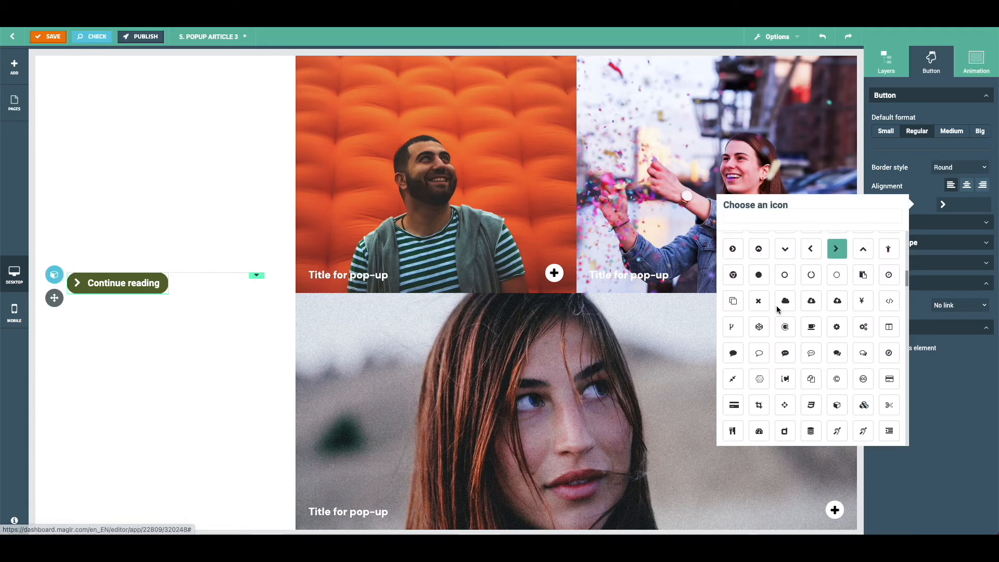
scroll(777, 311, "up", 10)
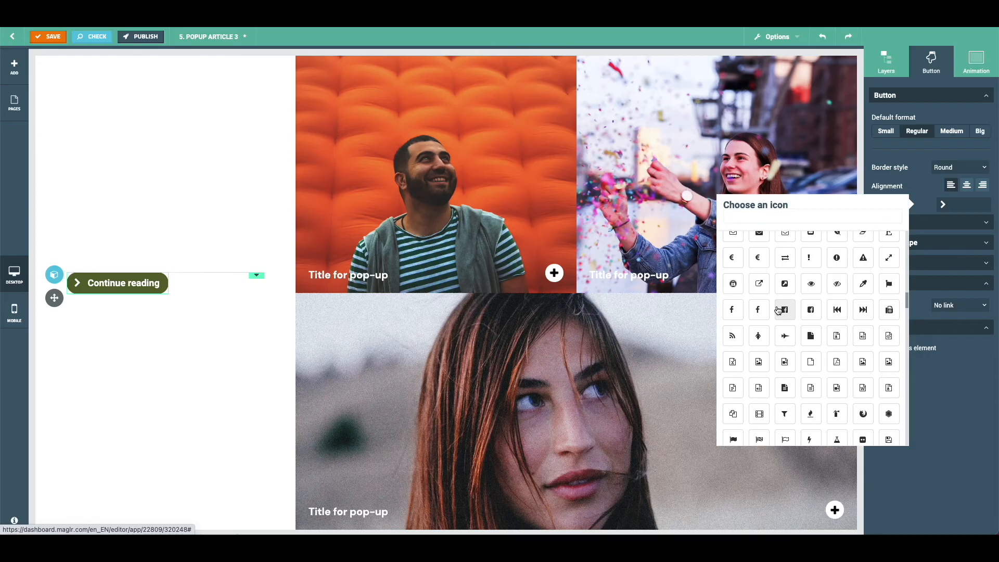
scroll(808, 305, "up", 2)
scroll(809, 305, "up", 2)
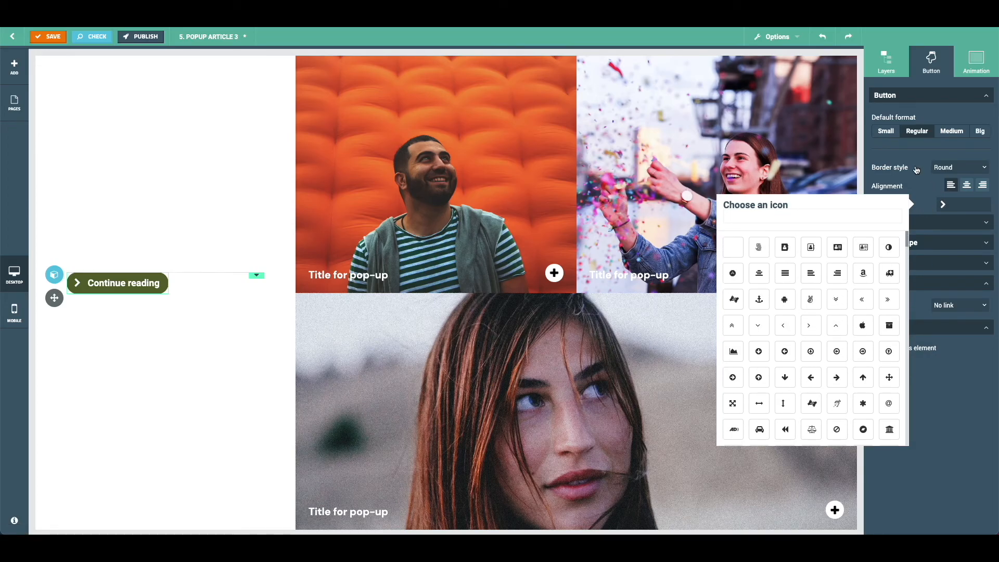
left_click(912, 194)
- Review the button's font and button shape settings
left_click(924, 226)
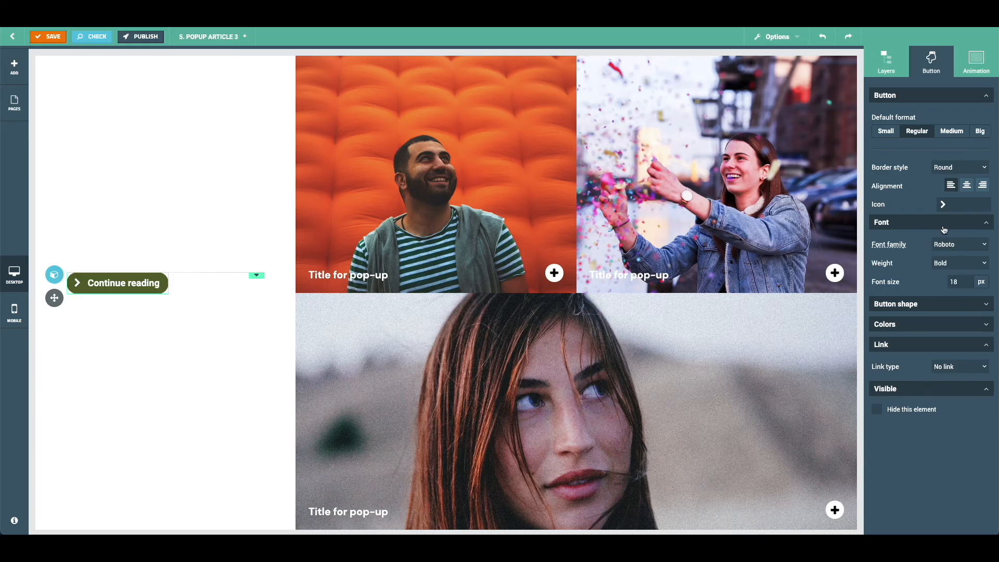
left_click(945, 228)
left_click(929, 250)
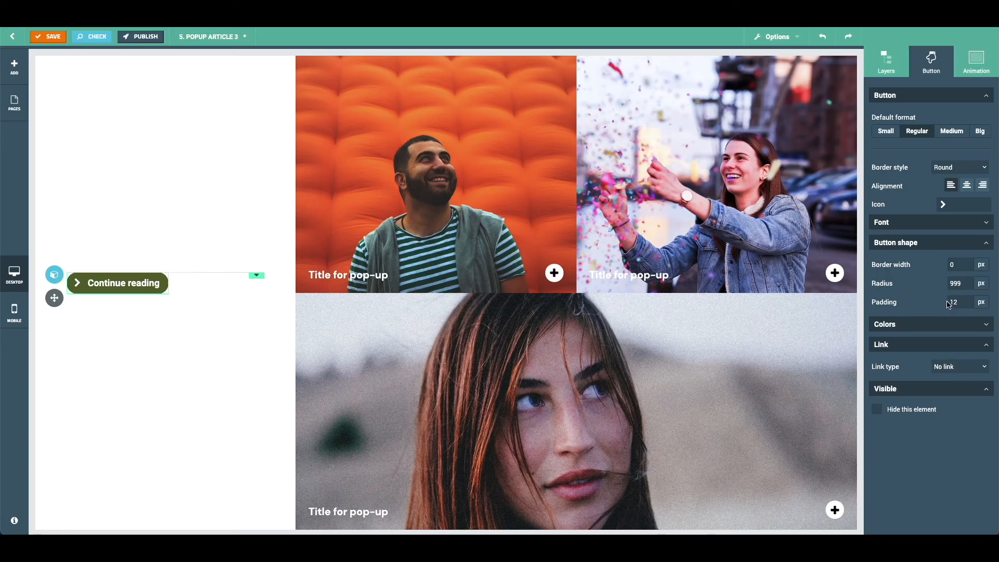
left_click(925, 243)
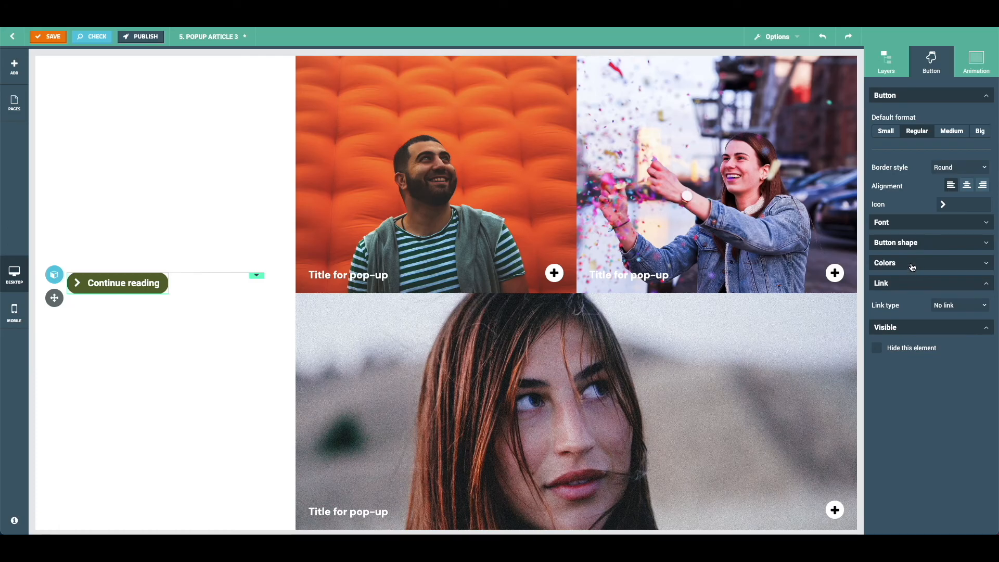
- Set the button colour to #363D23 in the colour picker
left_click(912, 264)
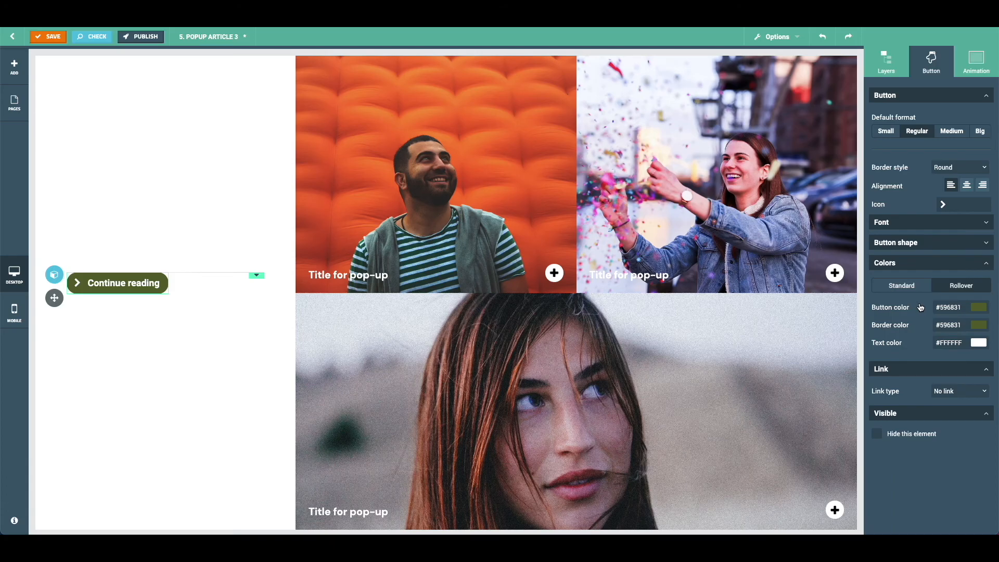
left_click(979, 308)
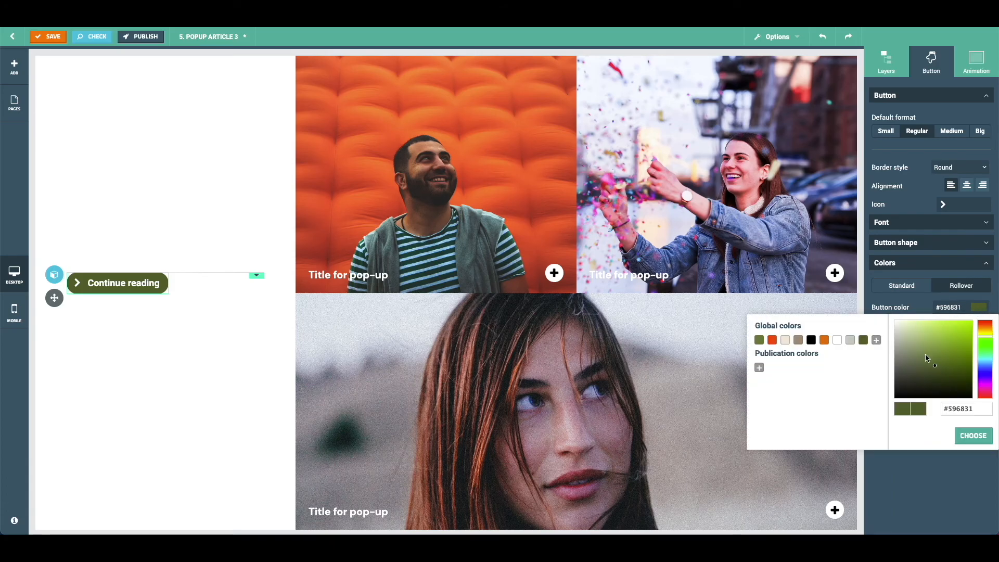
left_click_drag(931, 369, 926, 378)
left_click_drag(978, 408, 893, 407)
key("super+c")
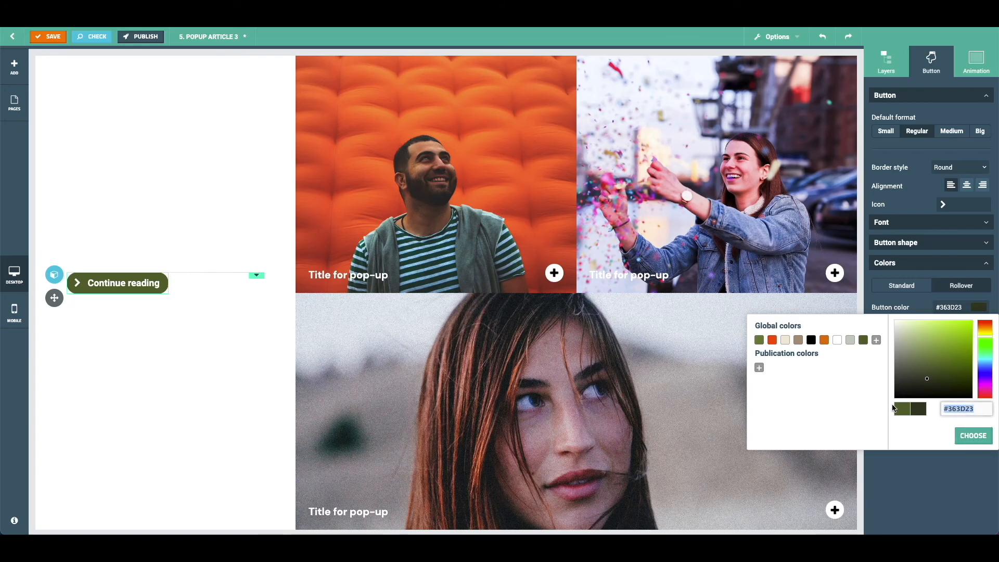
left_click(973, 436)
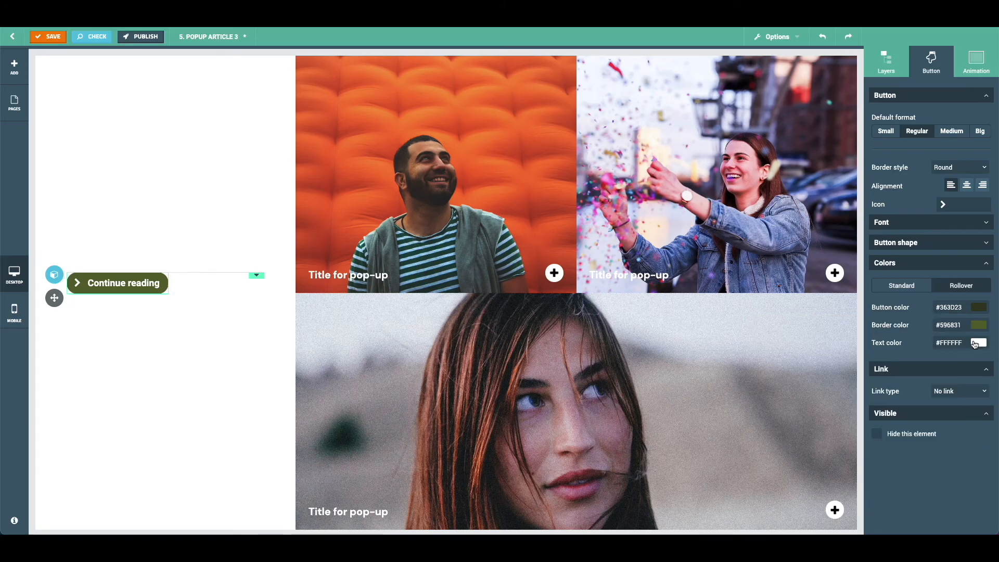
- Try to paste the copied button colour into the border colour and apply it
left_click(985, 327)
left_click_drag(979, 428, 906, 424)
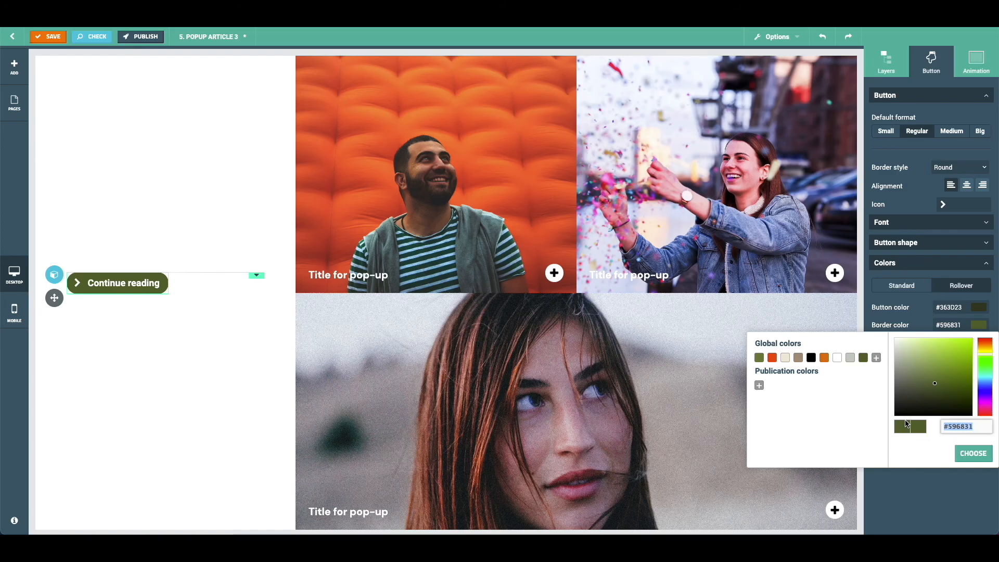
key("super+v")
left_click(968, 455)
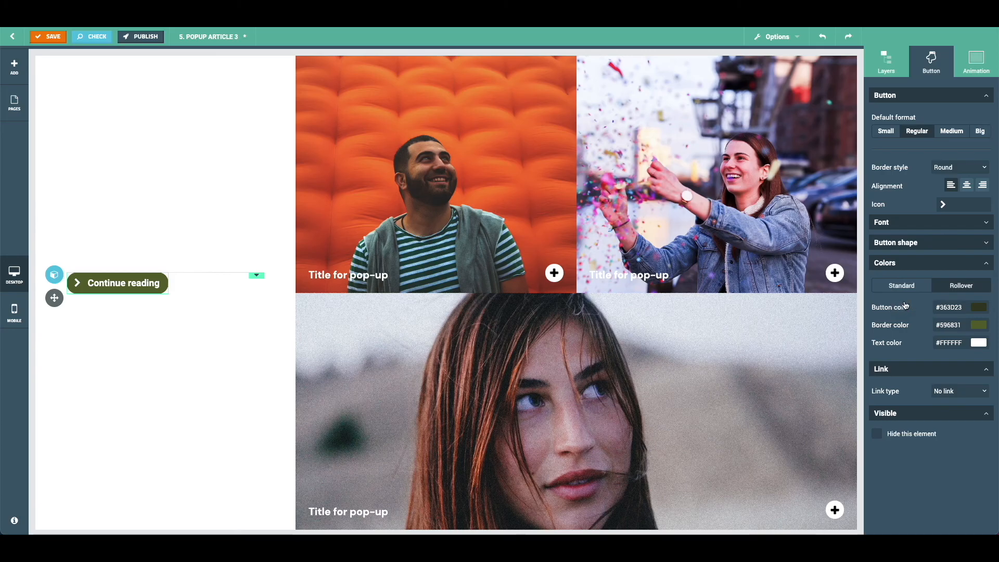
- Try the External URL and Internal page link types and open the publication list
left_click(970, 265)
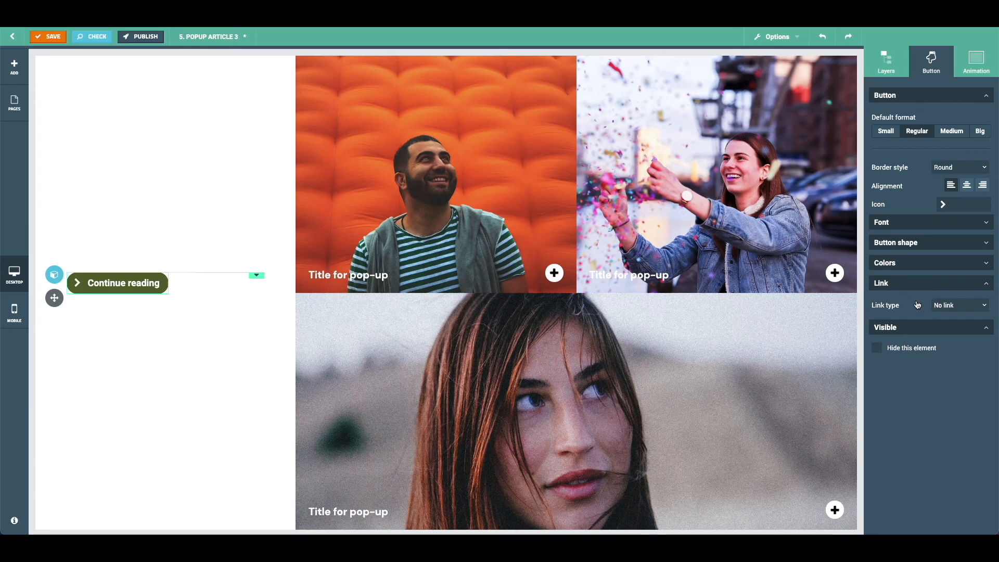
left_click(964, 307)
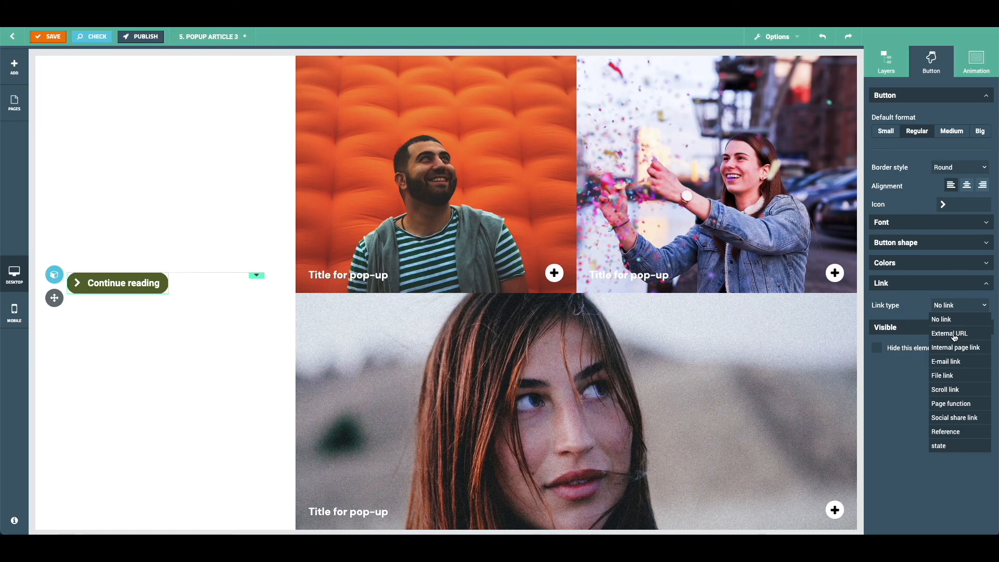
left_click(962, 336)
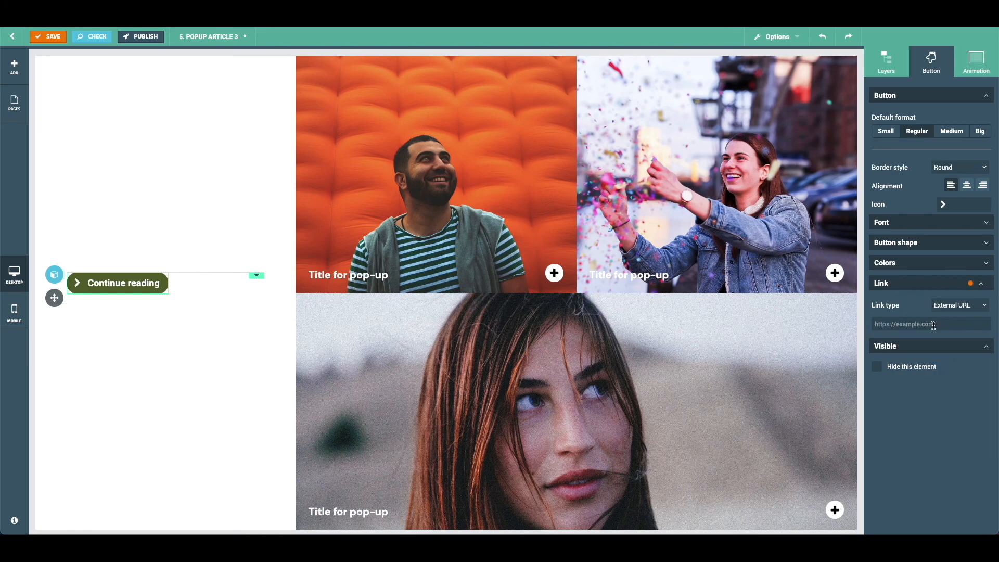
left_click(960, 308)
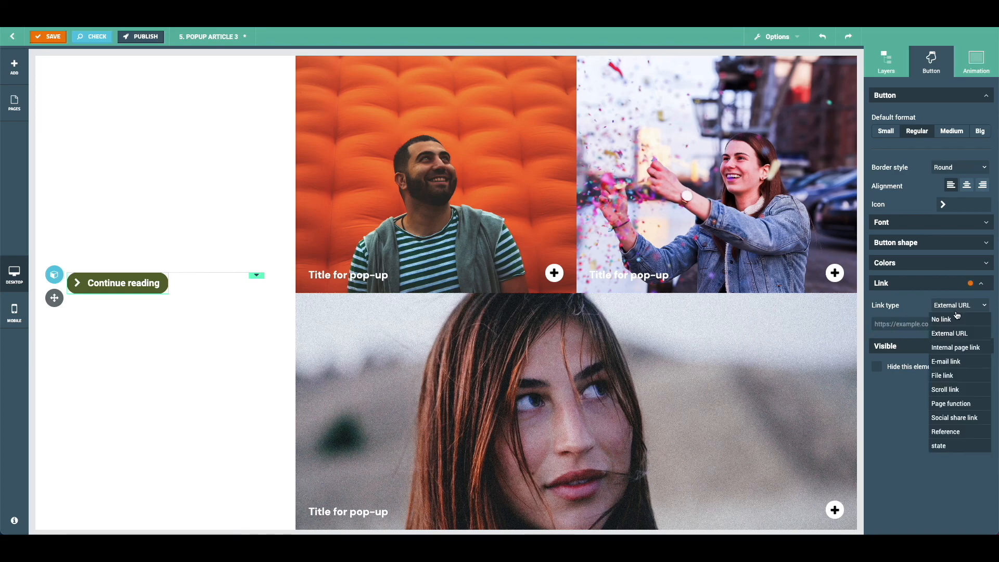
left_click(955, 348)
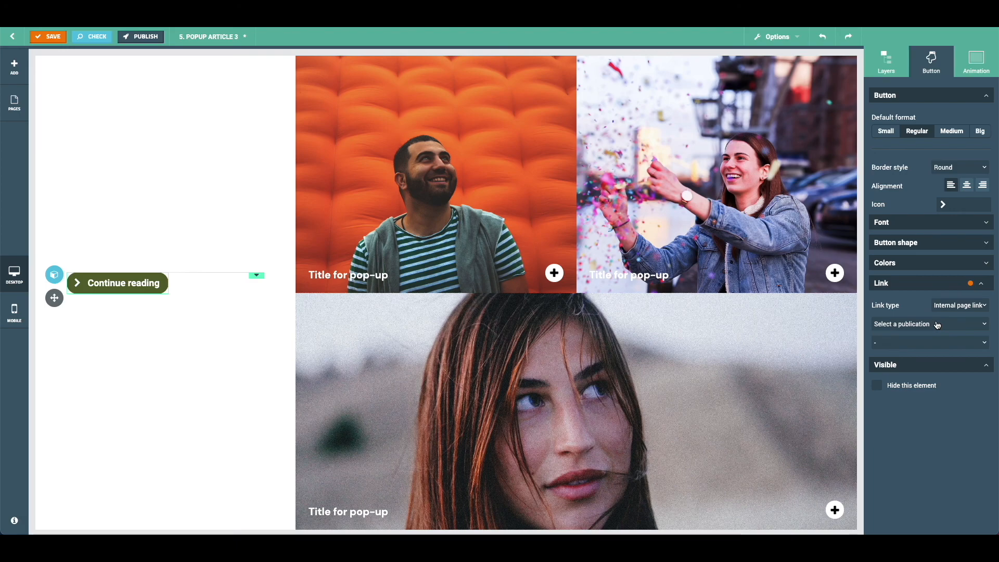
left_click(935, 327)
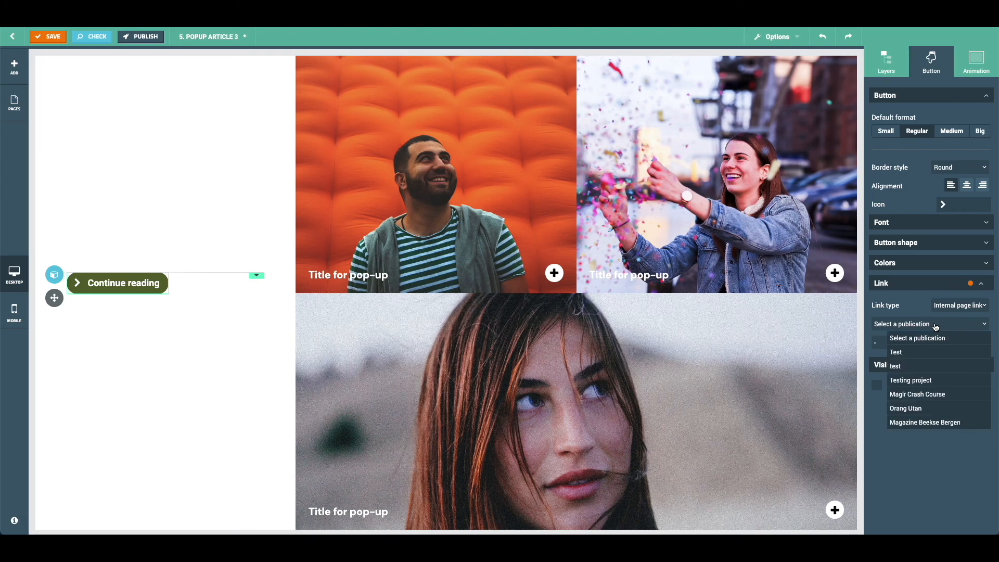
left_click(936, 326)
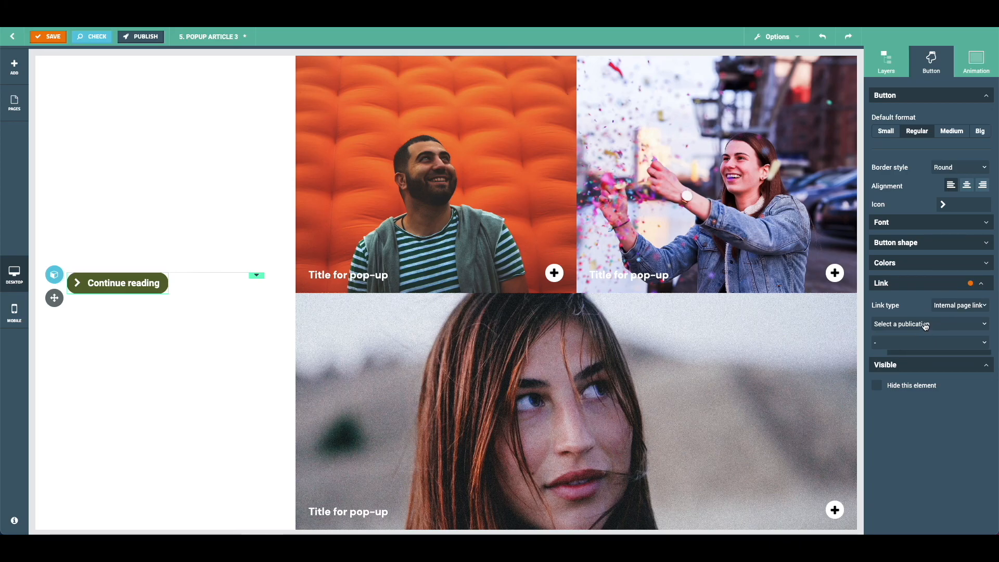
- Set the button's link type to E-mail link
left_click(952, 306)
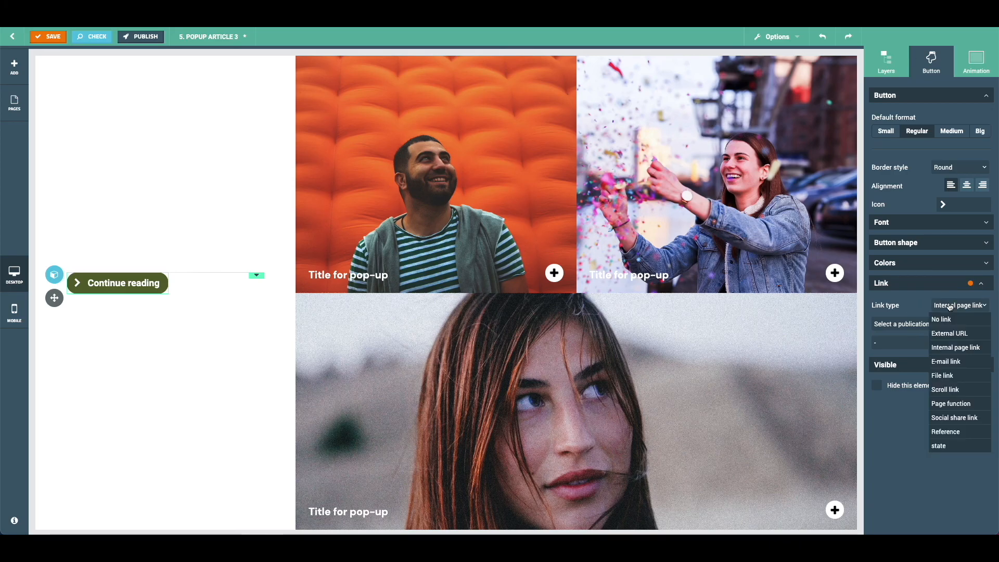
left_click(946, 361)
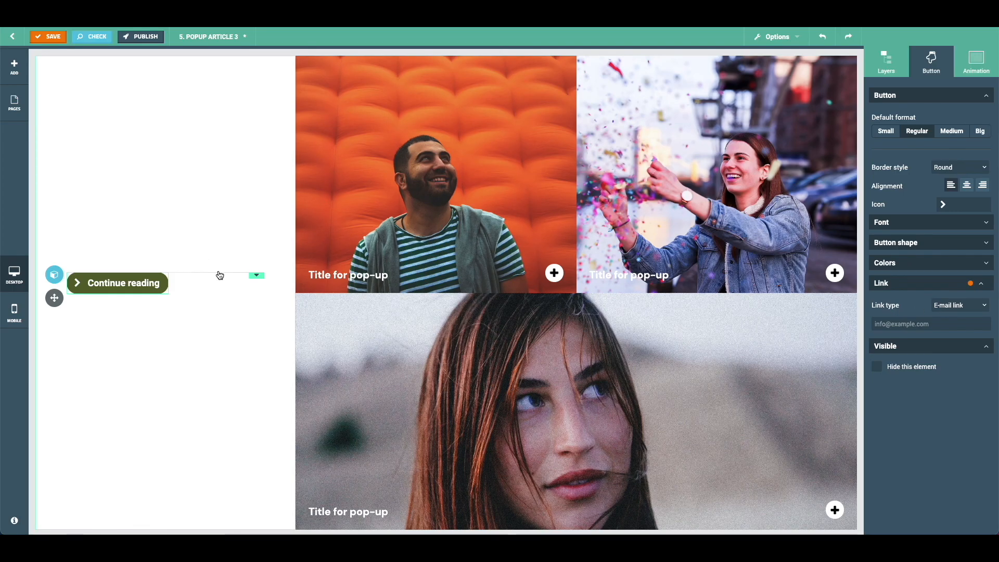
left_click(967, 307)
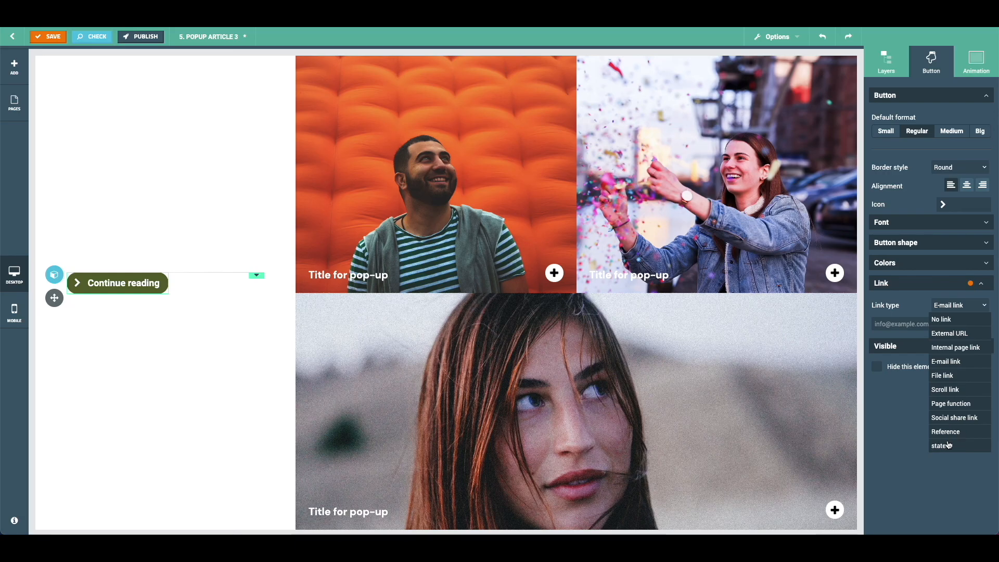
left_click(910, 431)
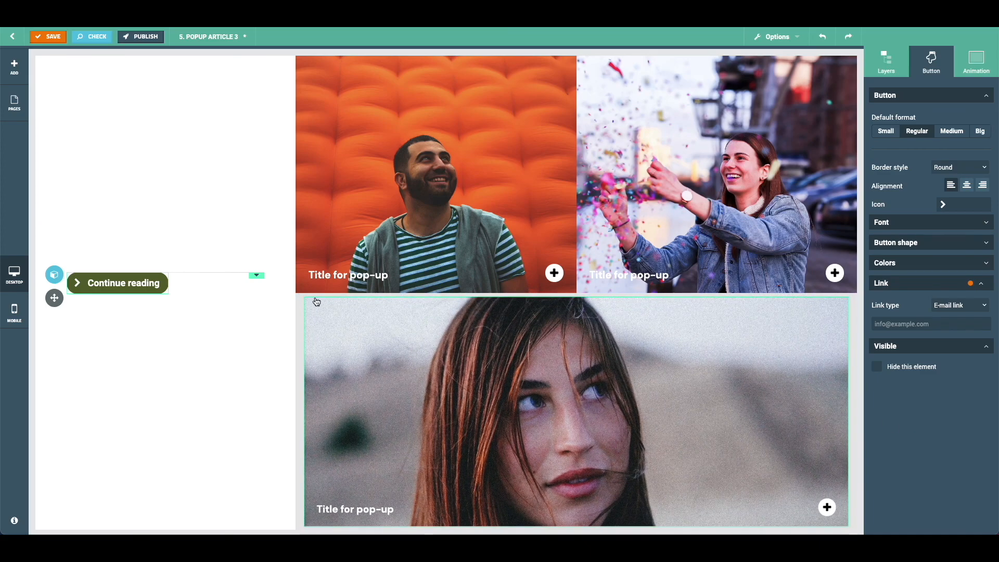